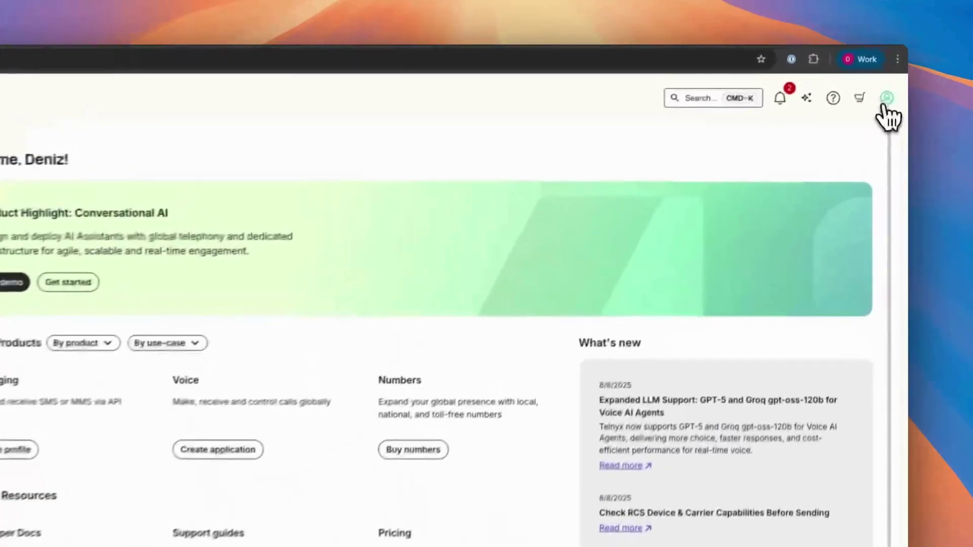
Review the account's API keys from the account menu, then return to the portal home
left_click(893, 83)
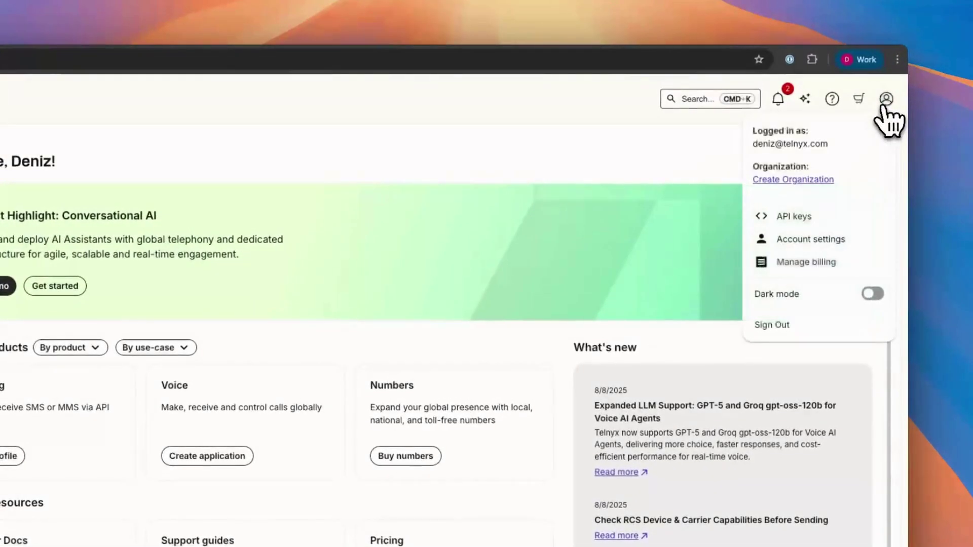
left_click(793, 222)
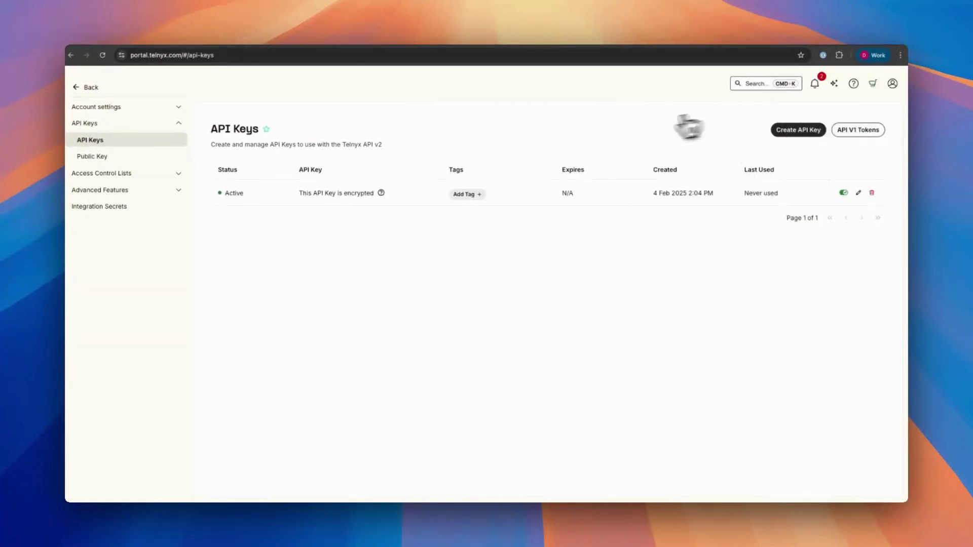
left_click(86, 87)
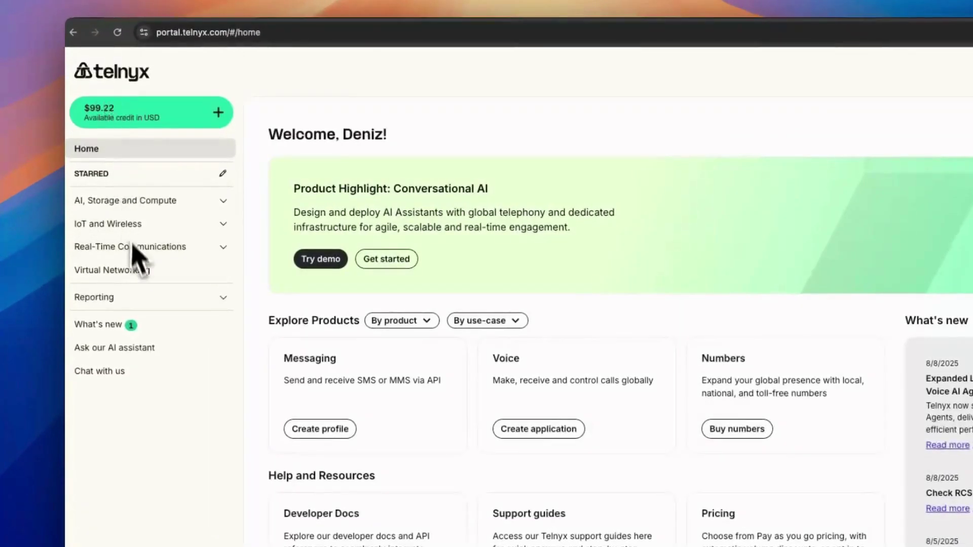
Go to Buy Numbers under Real-Time Communications > Numbers
left_click(152, 248)
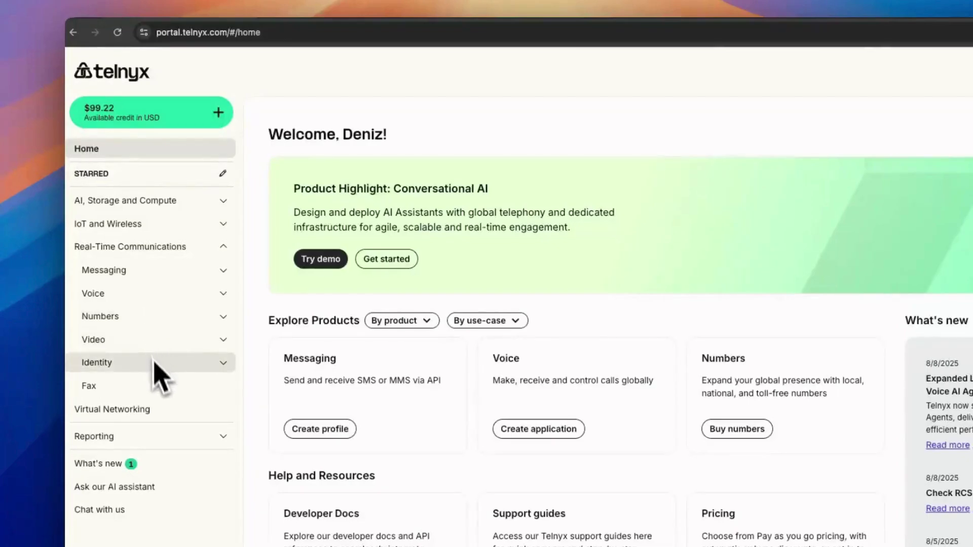
left_click(129, 318)
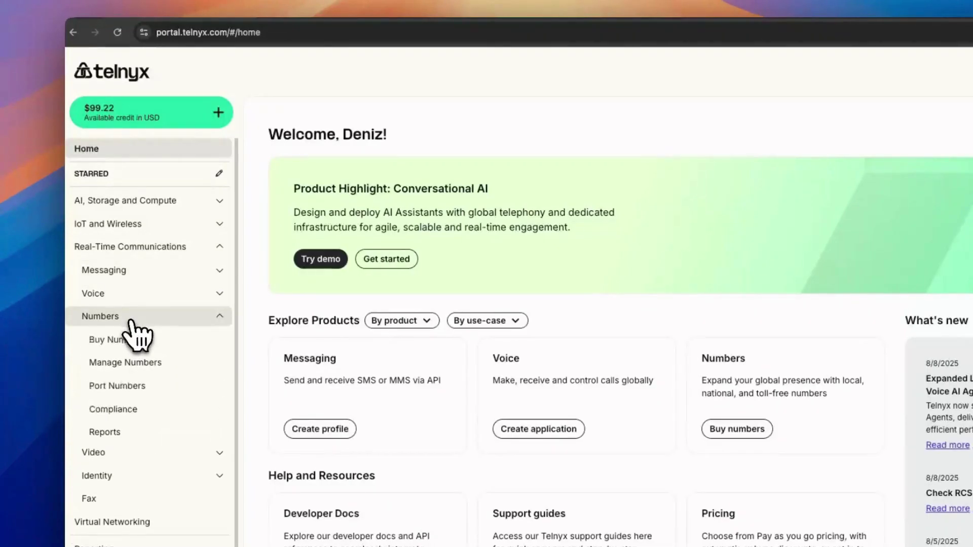
left_click(131, 338)
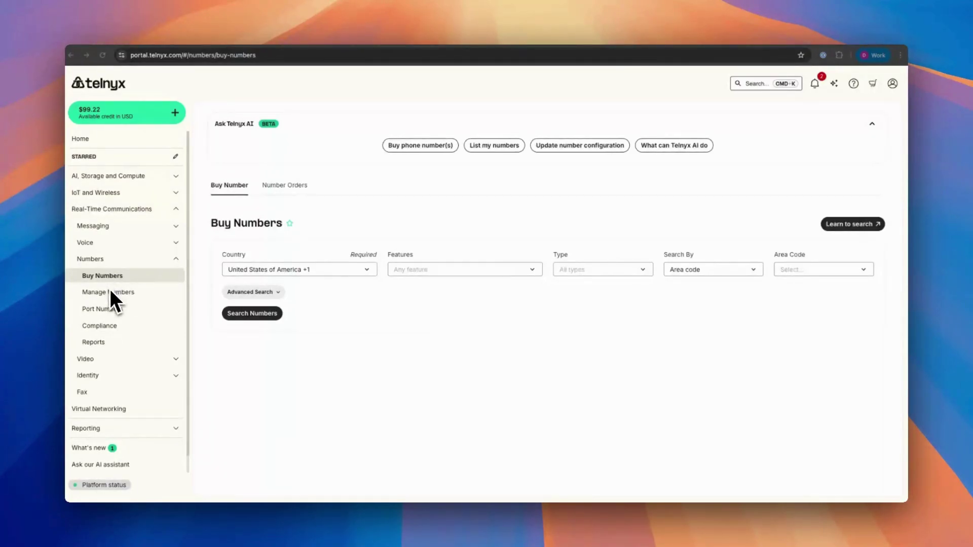
From the Programmable Voice application list, begin a new Voice API app
left_click(106, 230)
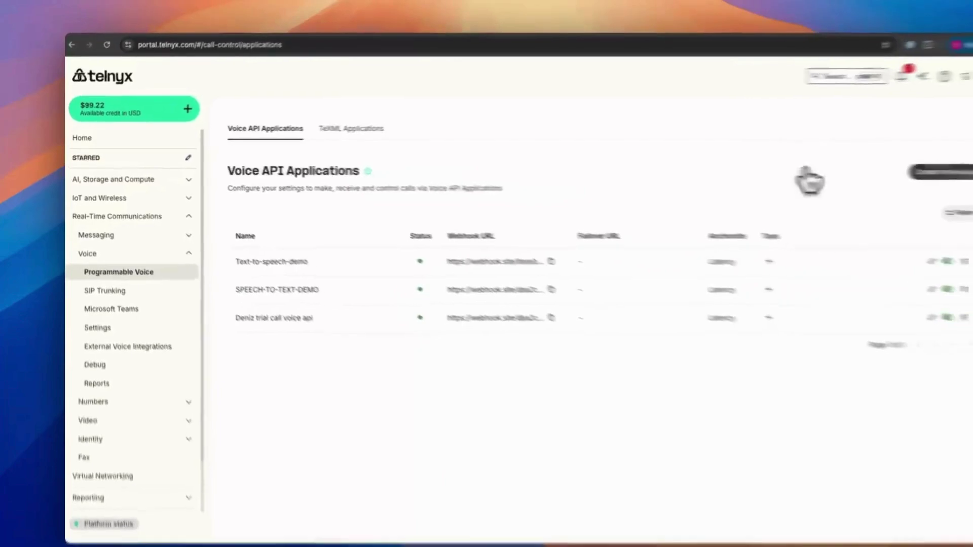
left_click(846, 171)
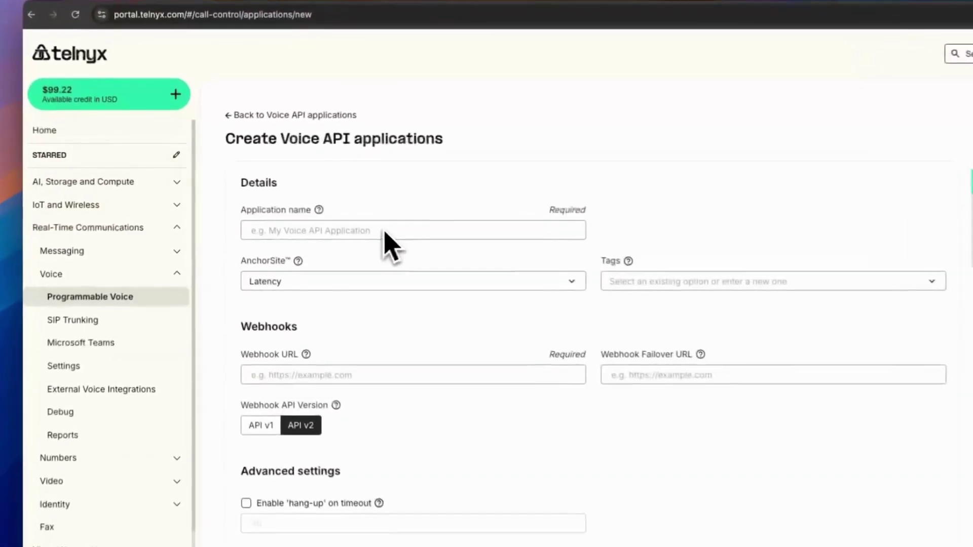
Enter 'Test Voice API App' as the application name and leave AnchorSite at Latency
left_click(321, 210)
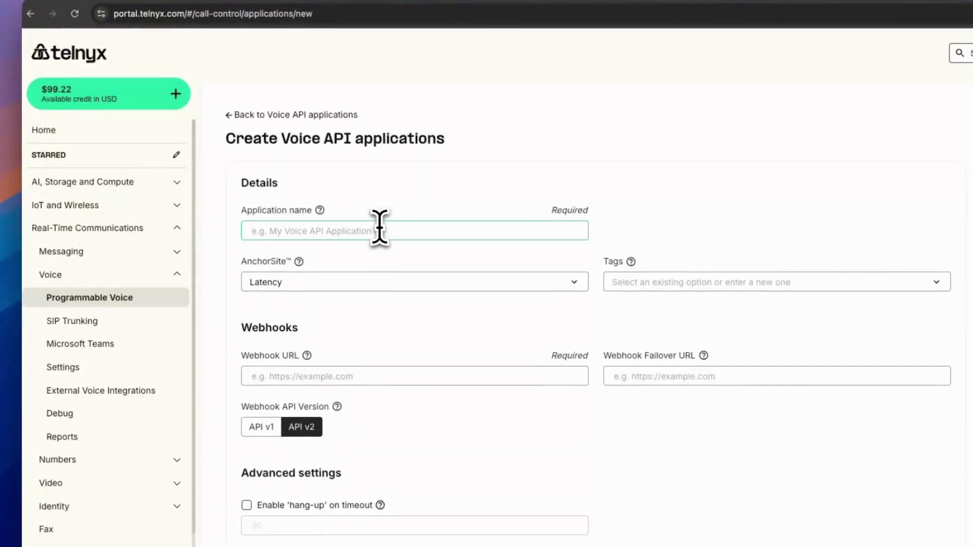
type("Test V")
type("oice API")
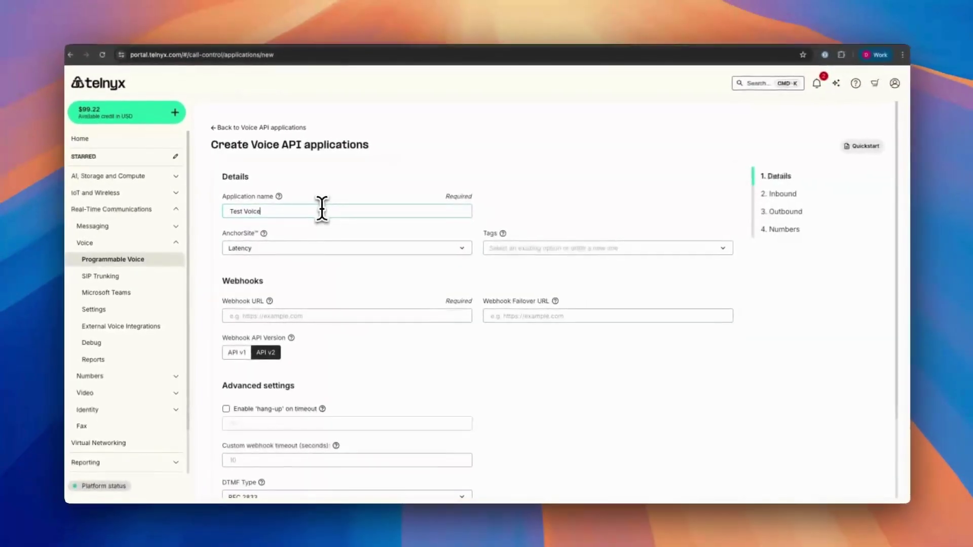
type(" App")
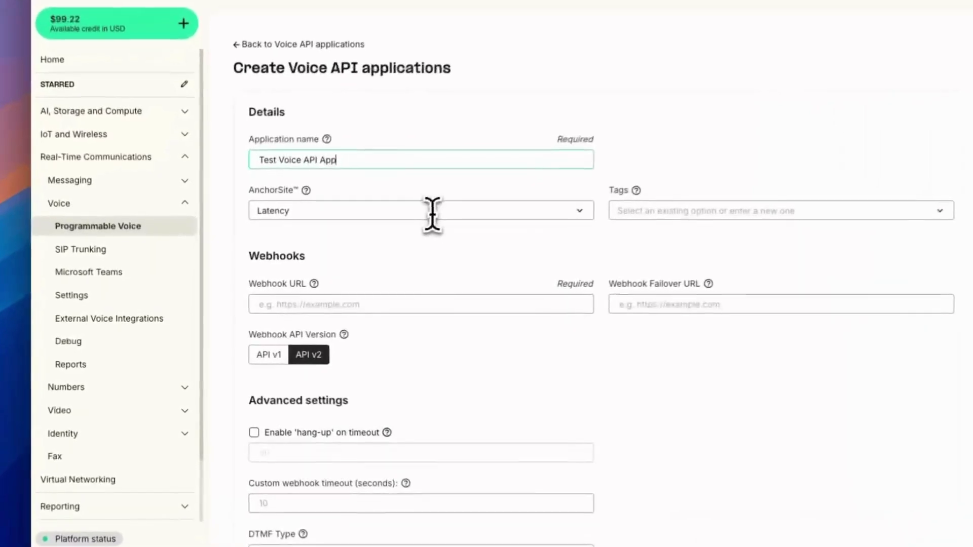
left_click(354, 248)
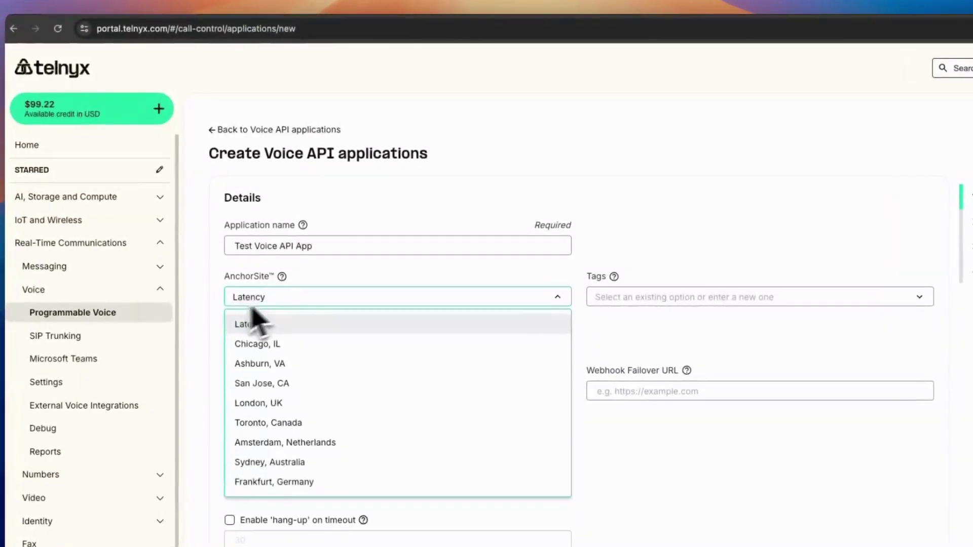
left_click(254, 323)
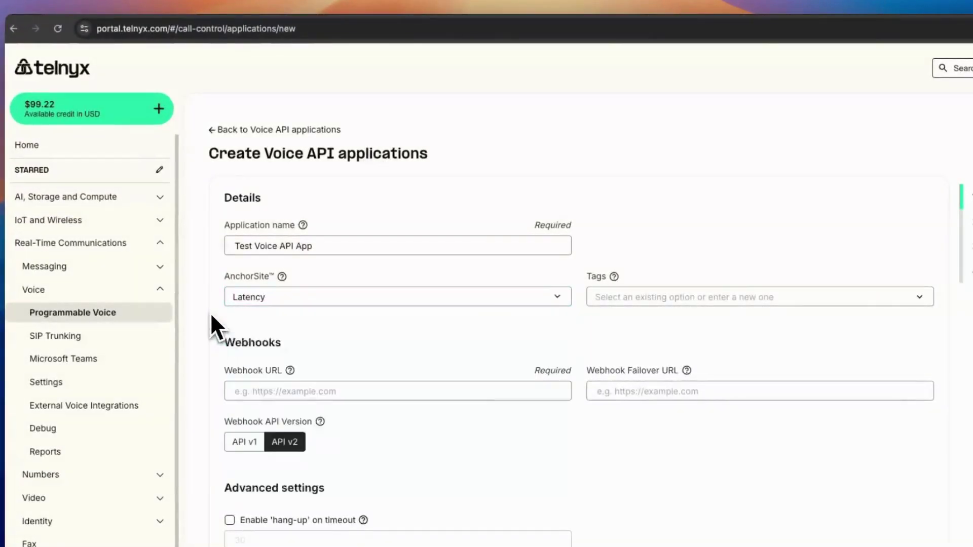
scroll(421, 319, "down", 1)
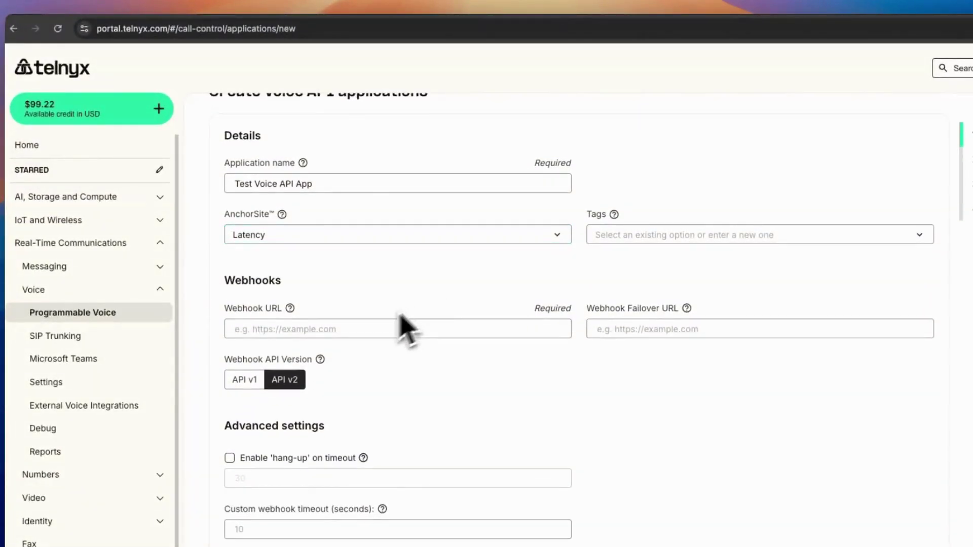
left_click(352, 332)
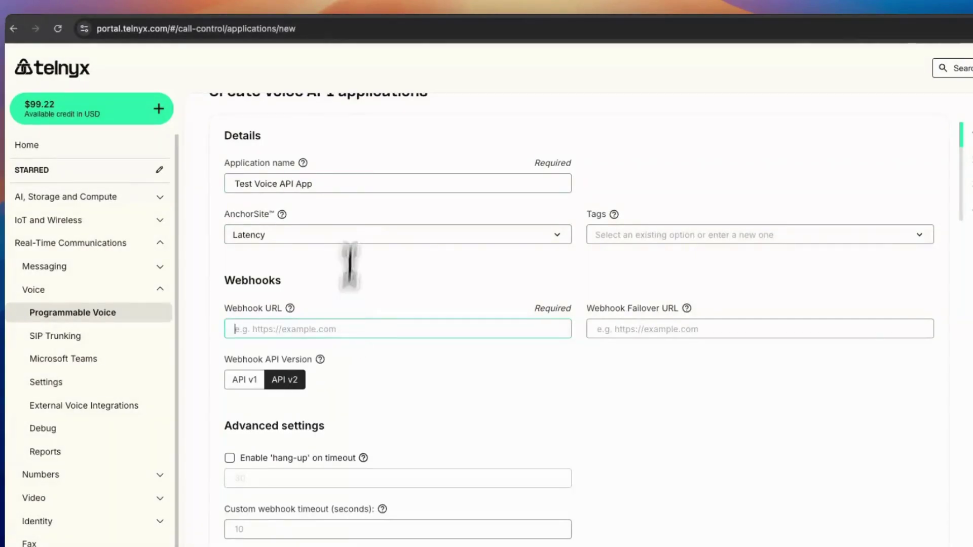
Copy the unique URL from webhook.site and paste it into the app's Webhook URL field
key("super+t")
type("web")
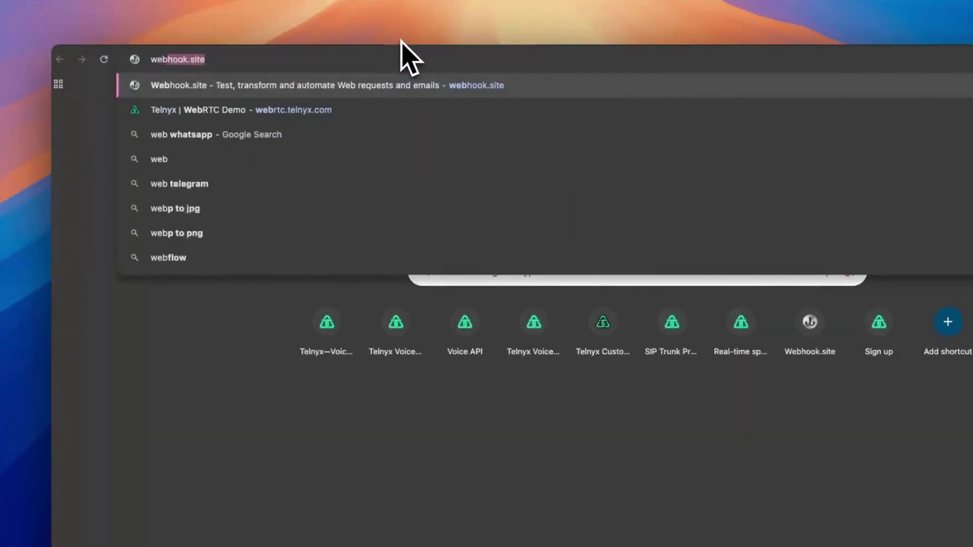
key("Return")
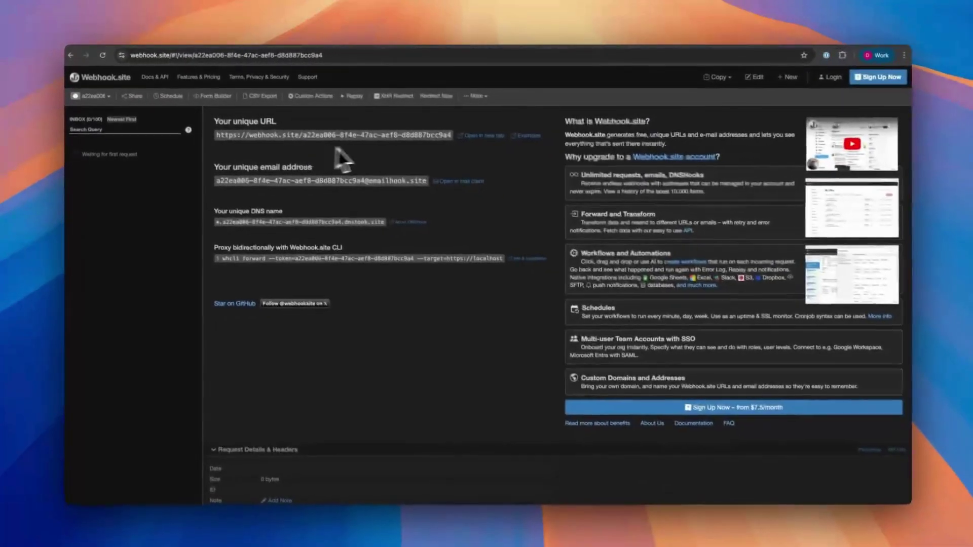
left_click(403, 160)
left_click(153, 34)
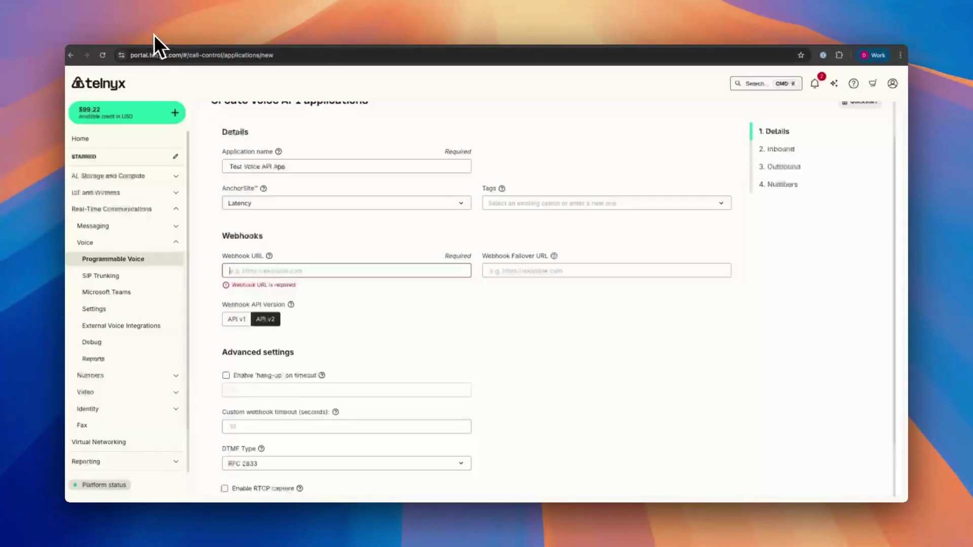
left_click(260, 269)
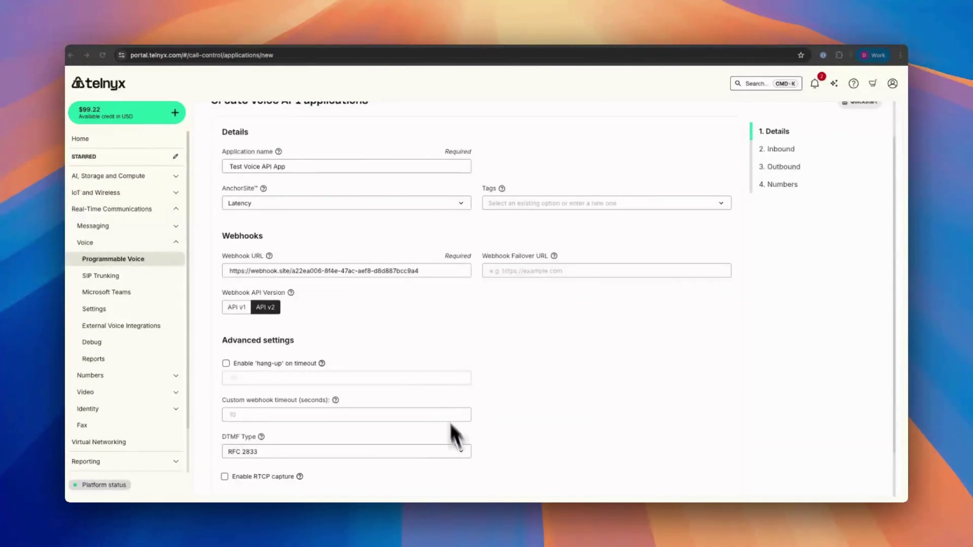
Turn on hang-up on timeout with a 30-second webhook timeout and keep DTMF type RFC 2833
scroll(456, 428, "down", 2)
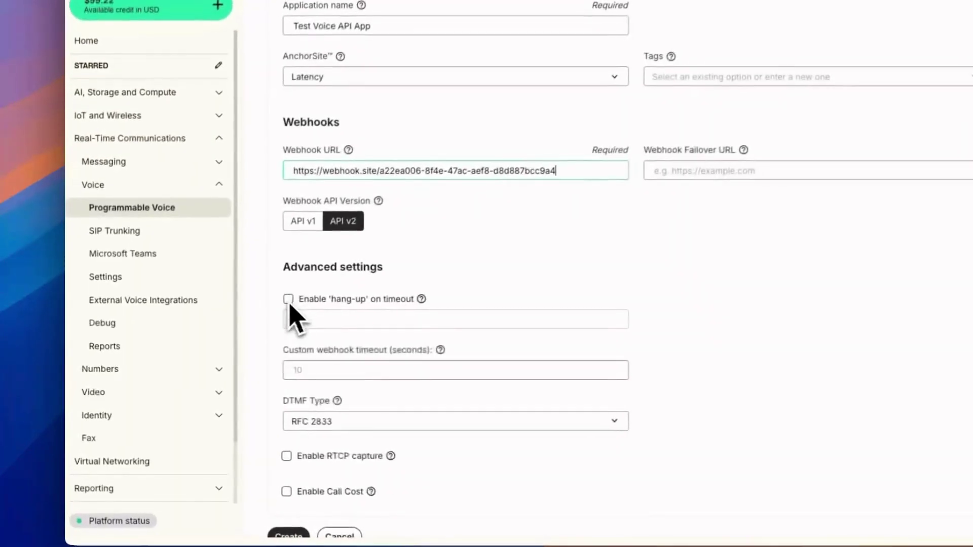
left_click(226, 325)
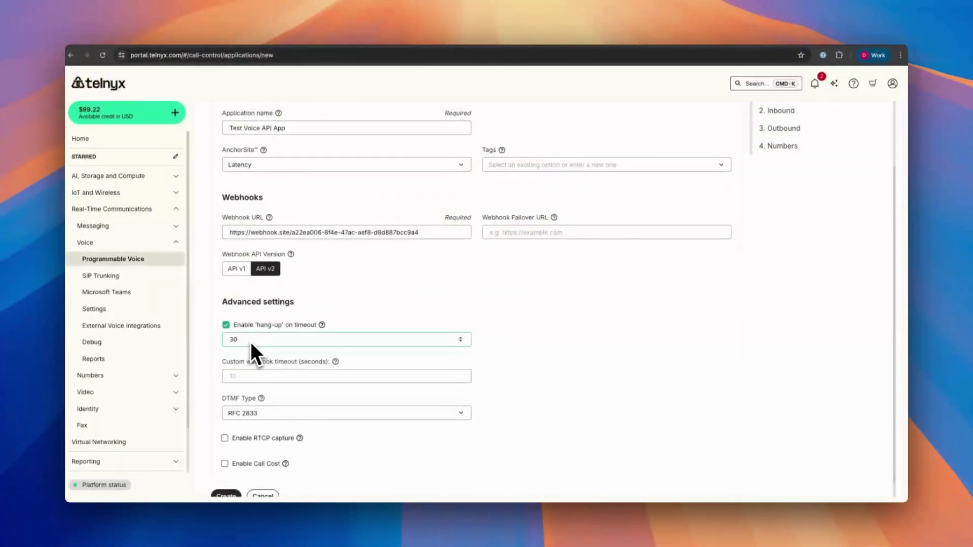
scroll(251, 345, "down", 1)
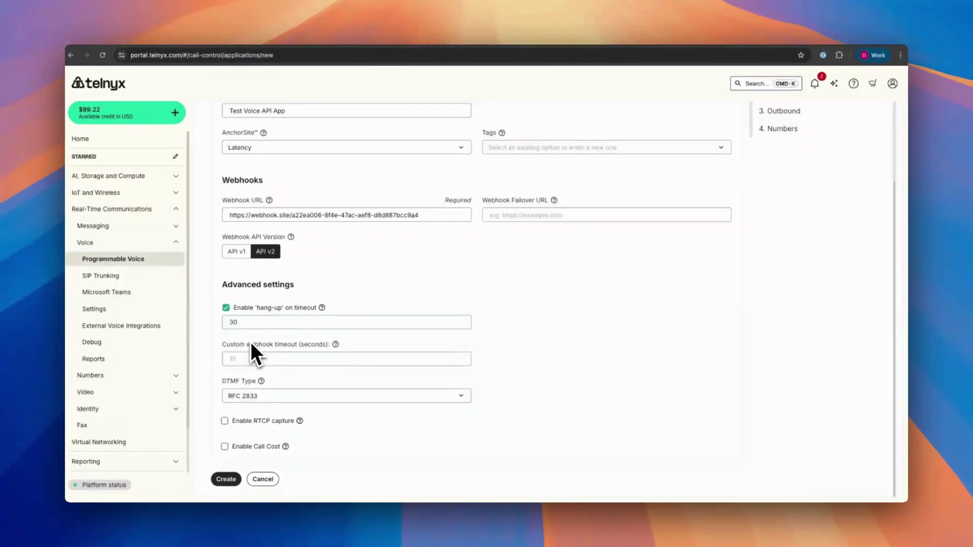
left_click(248, 359)
left_click(282, 396)
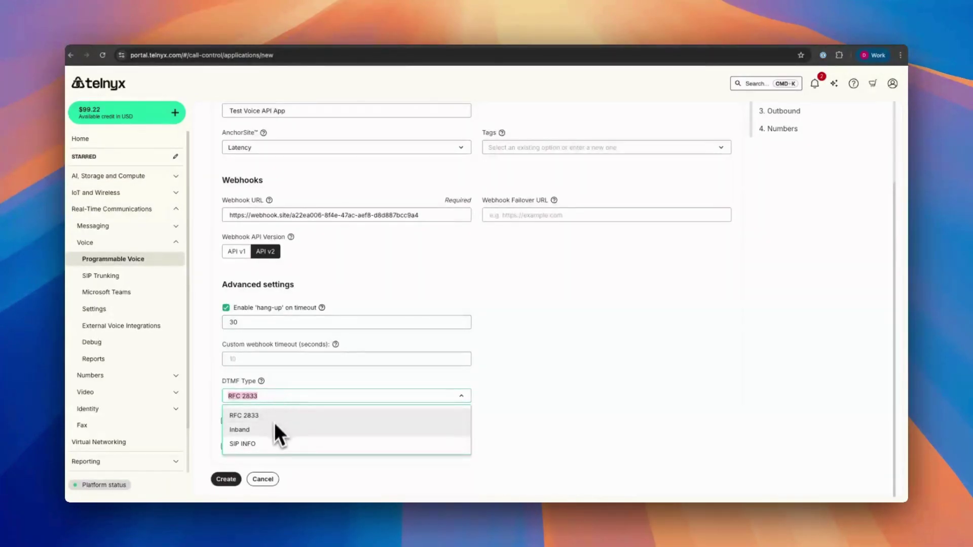
left_click(447, 395)
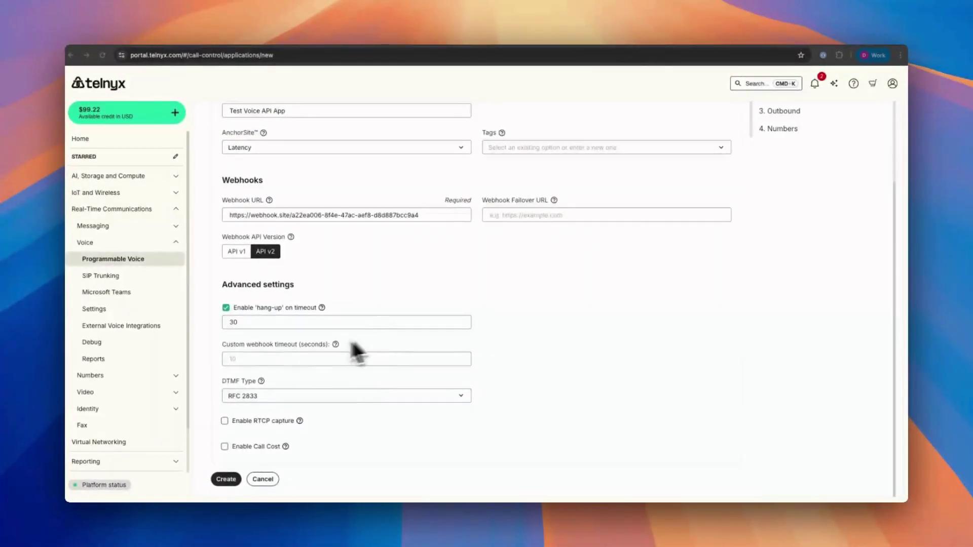
Create the app, skip the Inbound settings, and pick the Default outbound voice profile
left_click(226, 479)
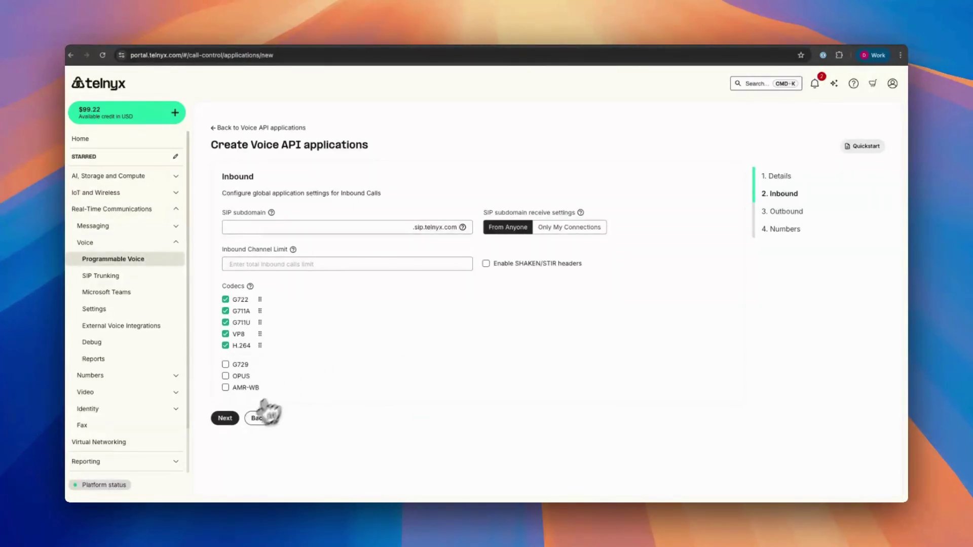
left_click(221, 419)
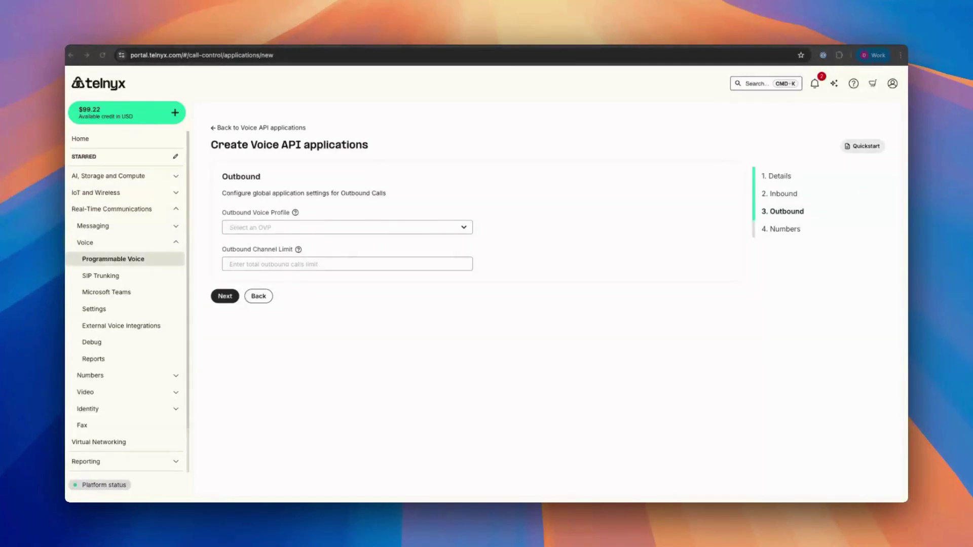
left_click(315, 265)
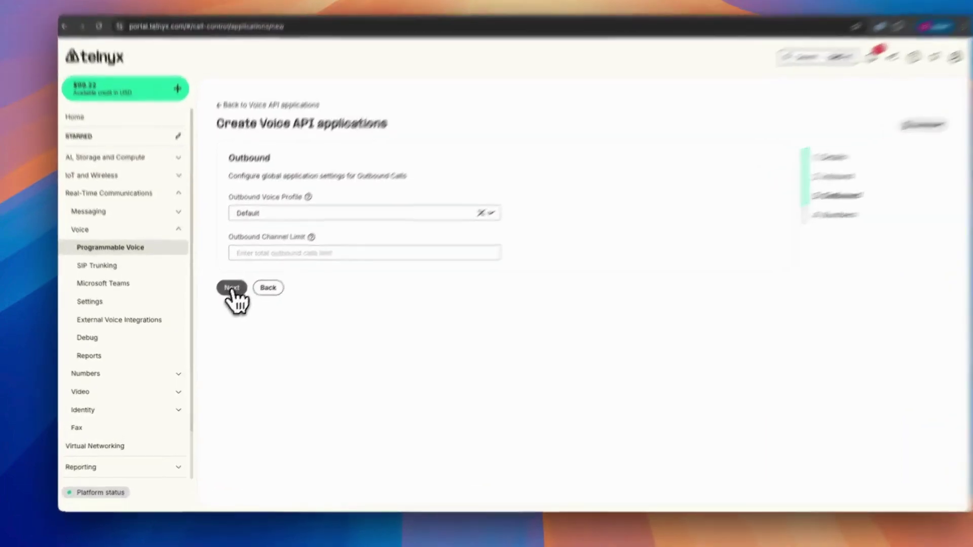
Link the first listed number to Test Voice API App, switching it from Text-to-speech-demo
left_click(225, 297)
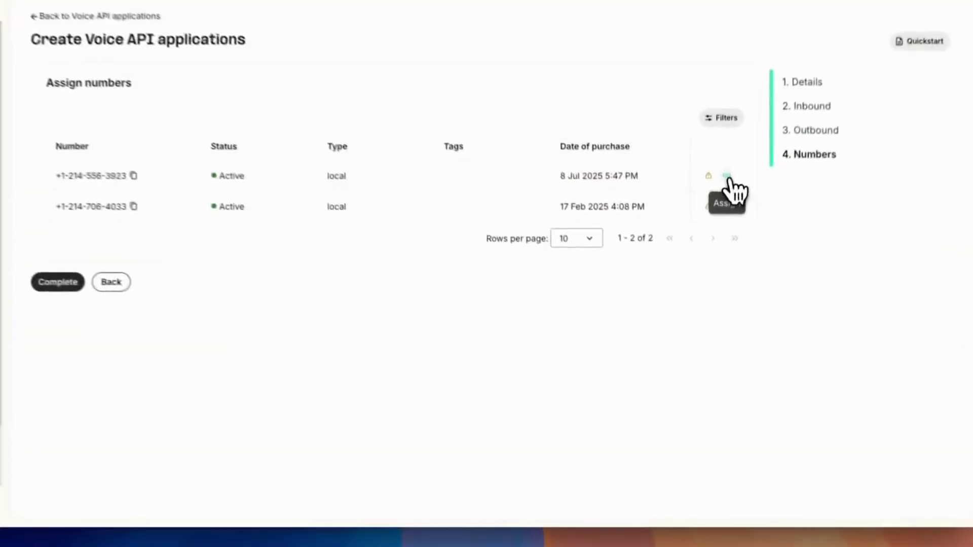
left_click(720, 244)
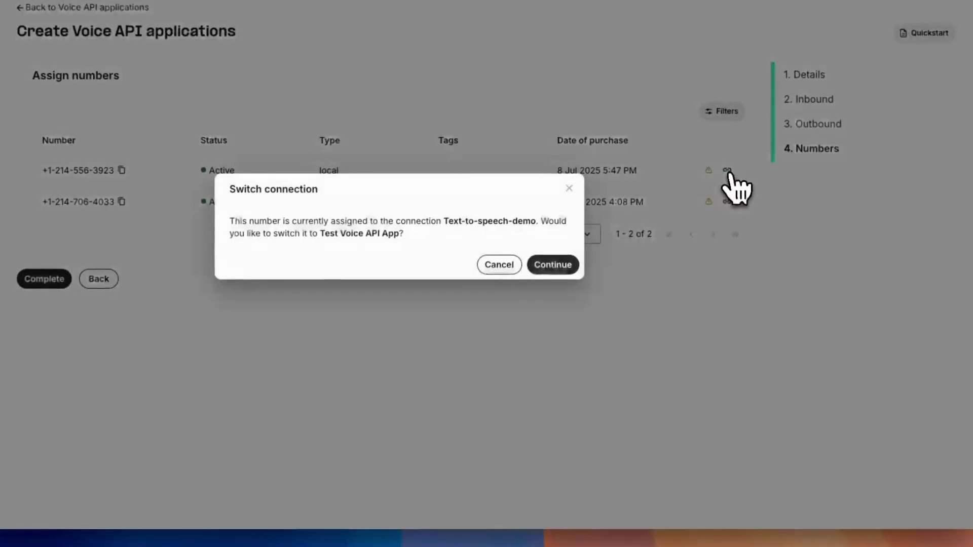
left_click(555, 266)
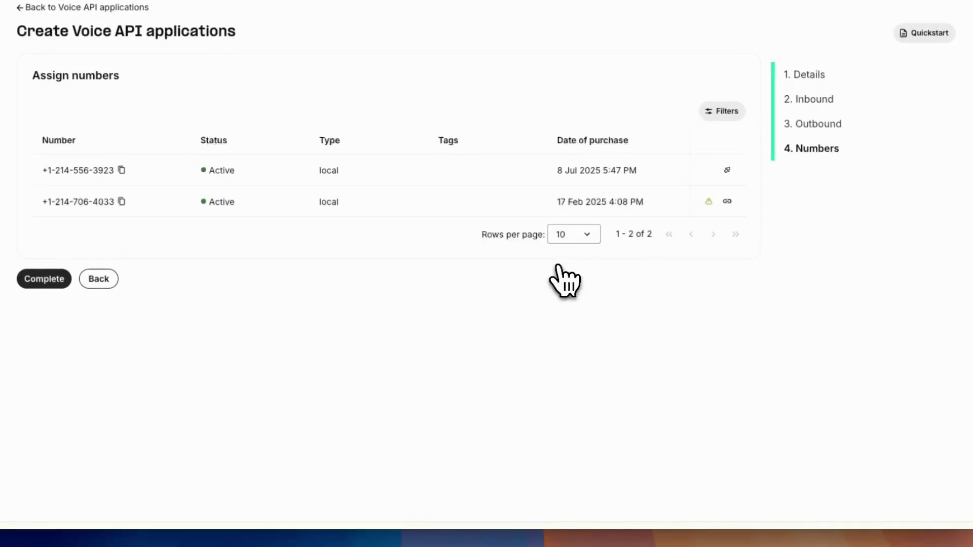